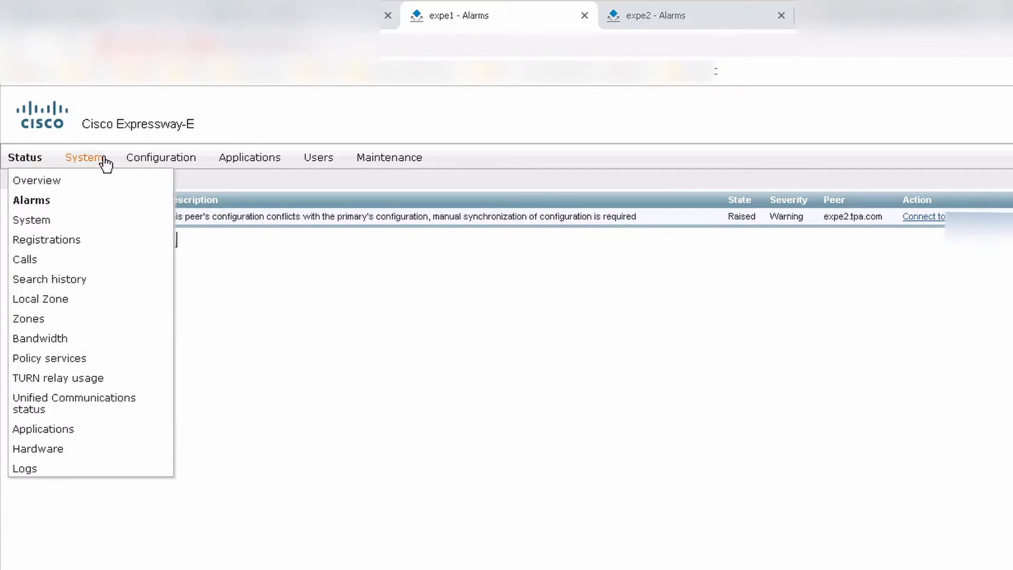
# Step: Check the Clustering page on expe1, then on expe2, confirming expe2 is a non-primary peer
pyautogui.click(187, 286)
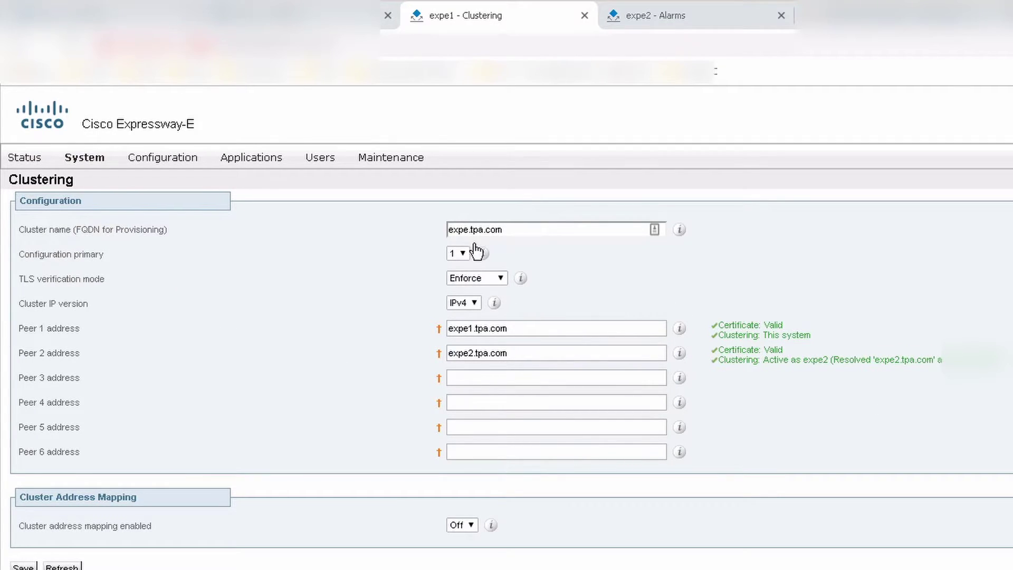
pyautogui.click(713, 24)
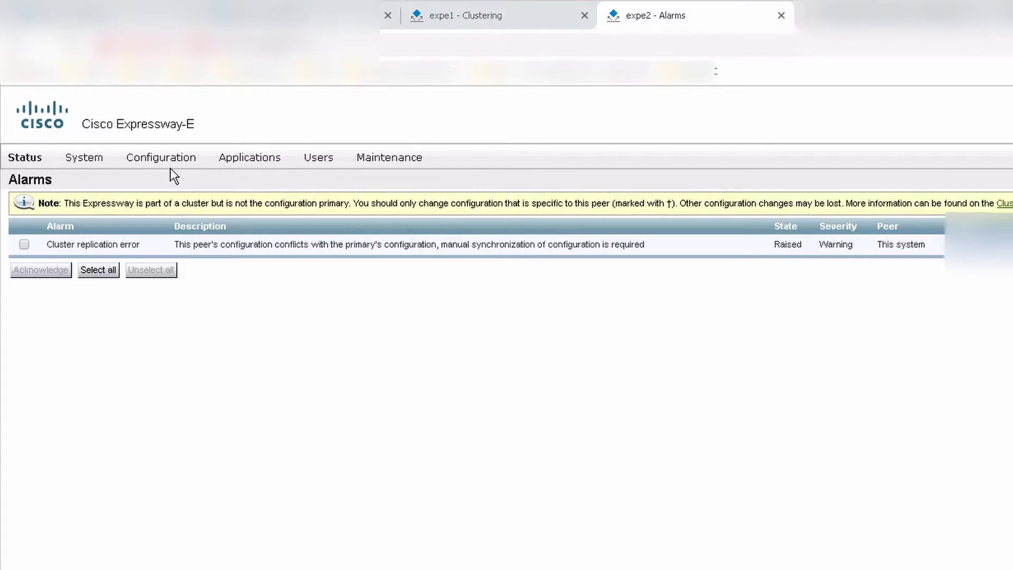
pyautogui.moveTo(85, 156)
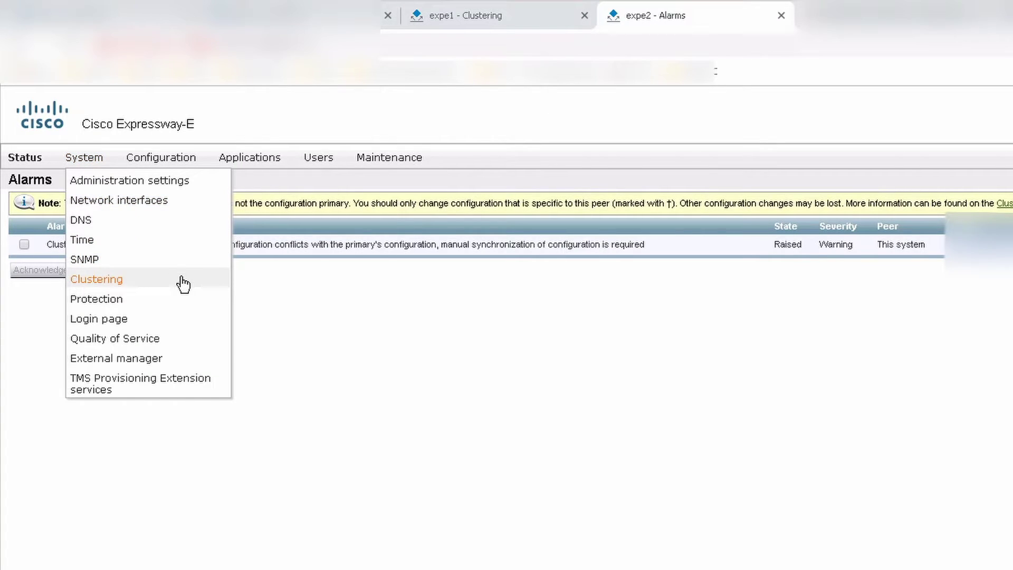
pyautogui.click(181, 279)
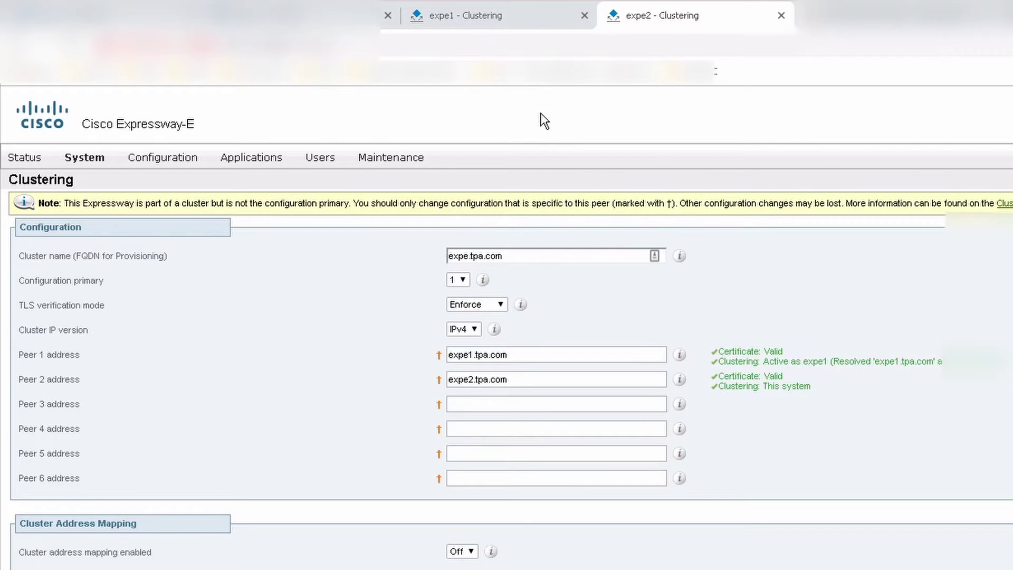
# Step: Create a password-encrypted system backup file of expe1 from Backup and restore
pyautogui.click(530, 17)
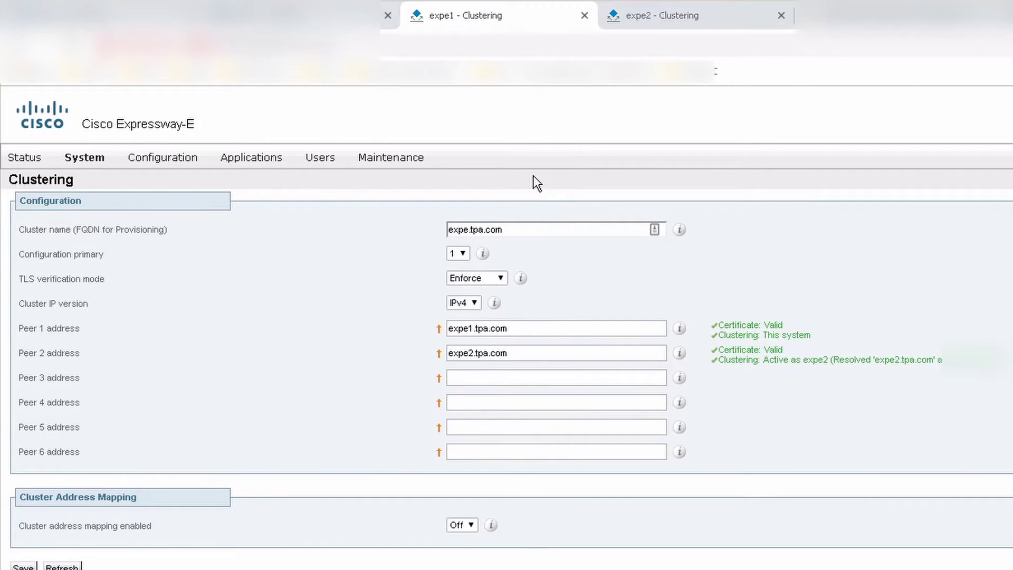
pyautogui.moveTo(391, 157)
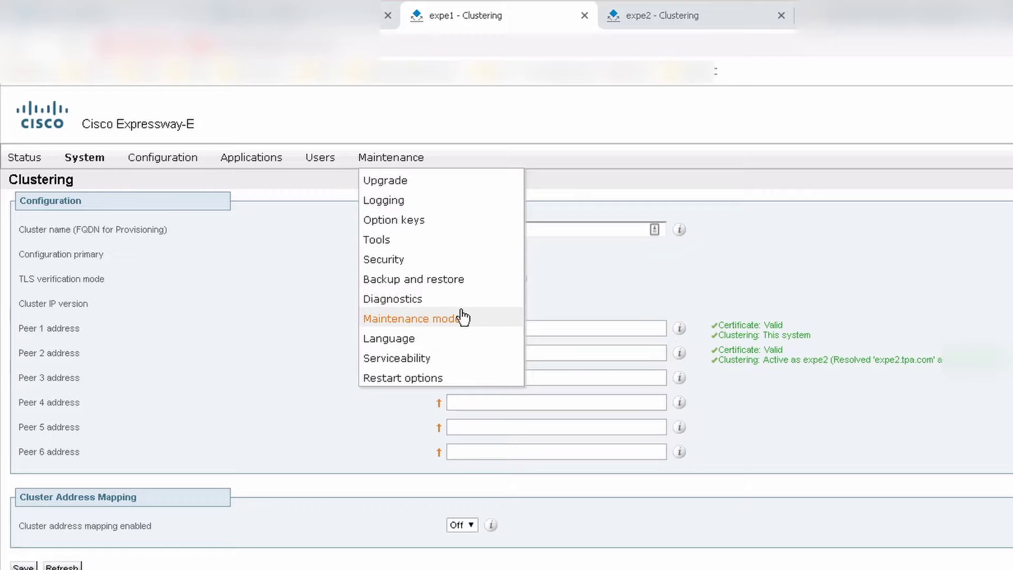
pyautogui.click(497, 287)
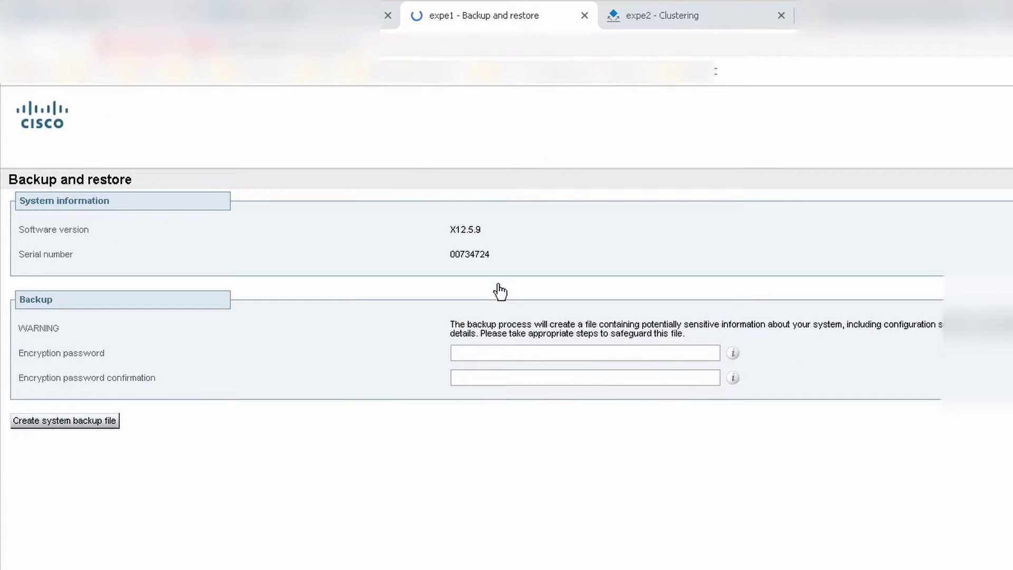
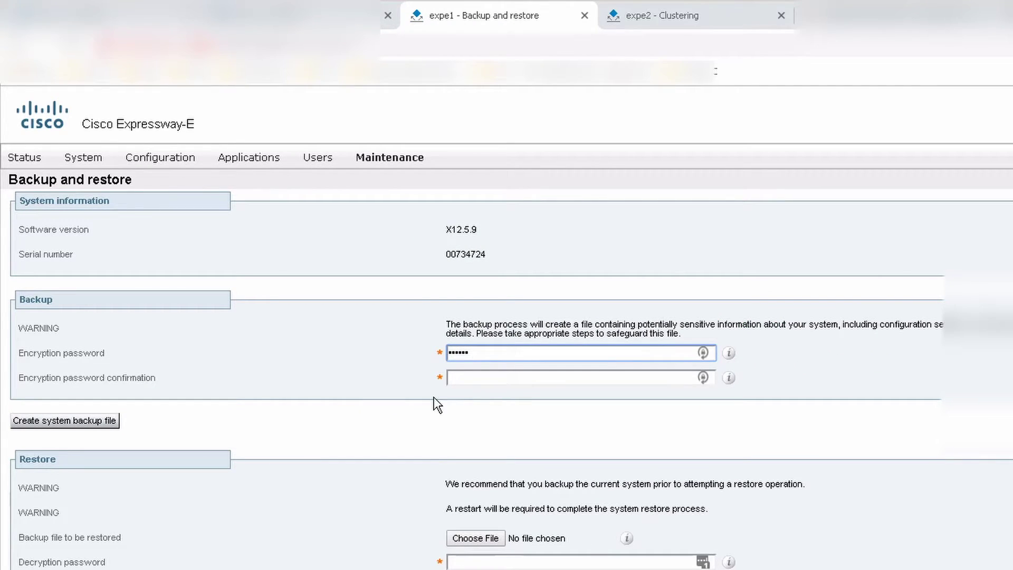
pyautogui.hotkey('ctrl', 'a')
pyautogui.press('Tab')
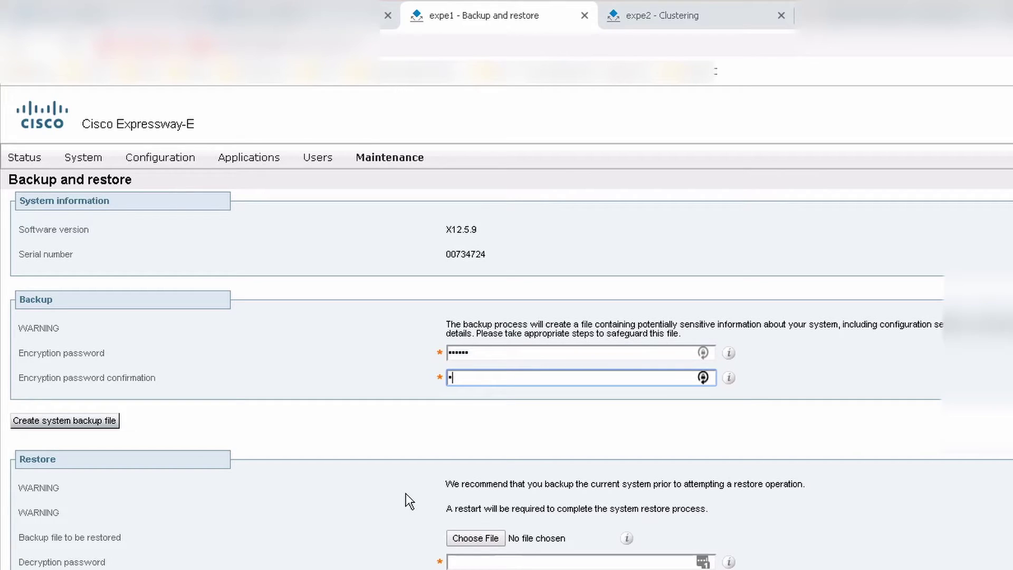
pyautogui.hotkey('ctrl', 'a')
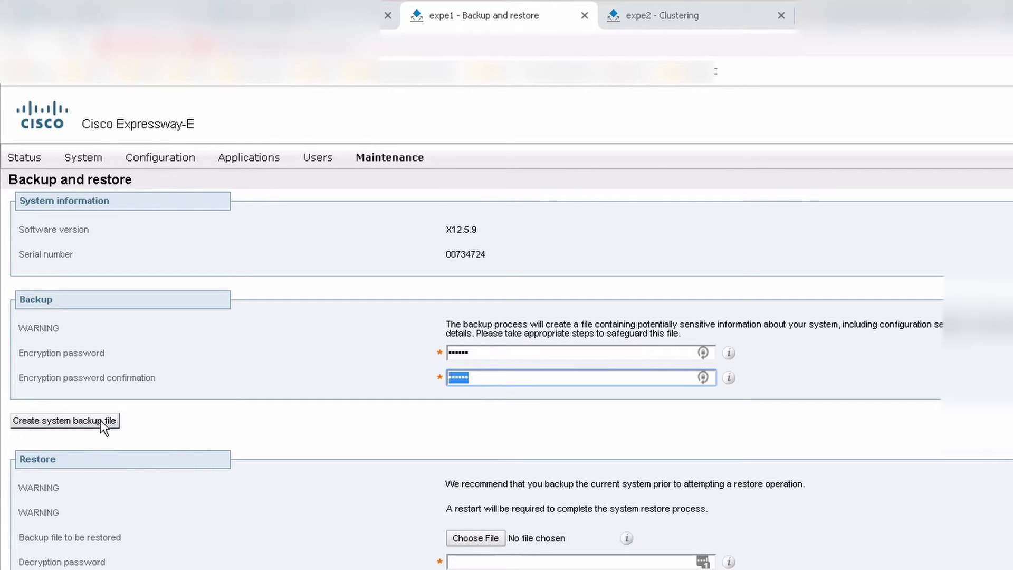
pyautogui.click(100, 420)
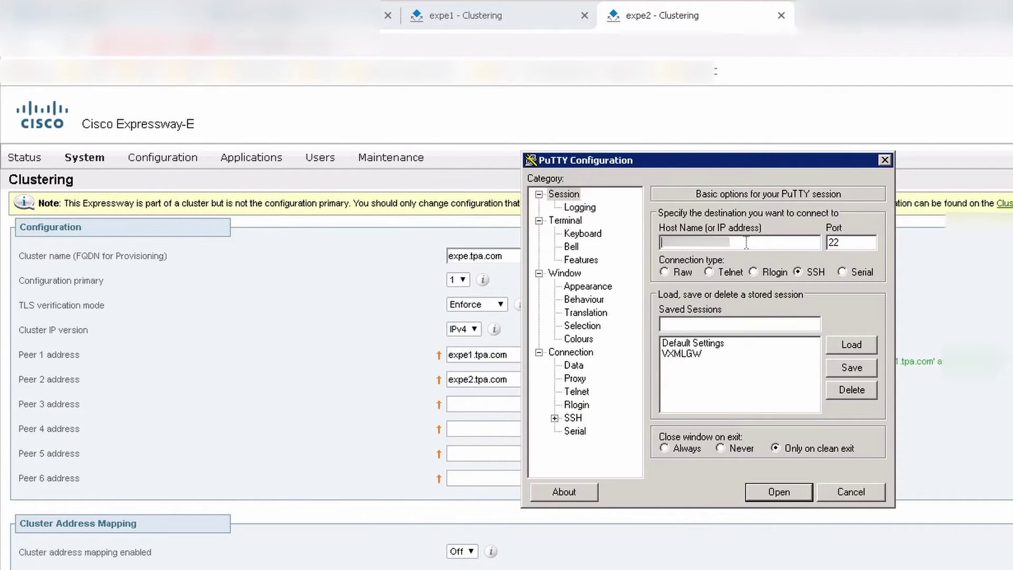
# Step: SSH into expe2 as admin and run xcommand ForceConfigUpdate
pyautogui.press('Return')
pyautogui.write('admi')
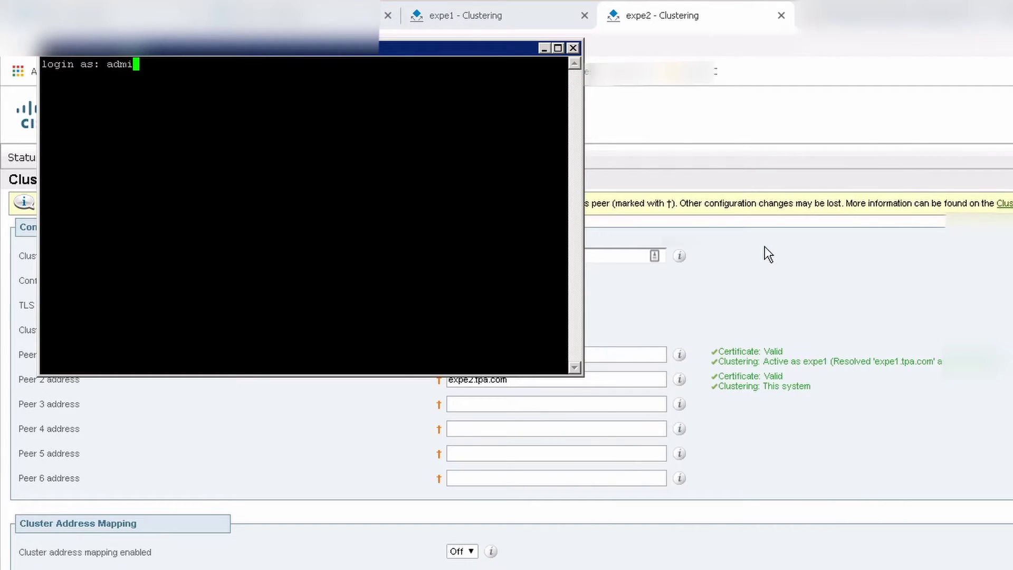
pyautogui.write('n')
pyautogui.press('Return')
pyautogui.press('Return')
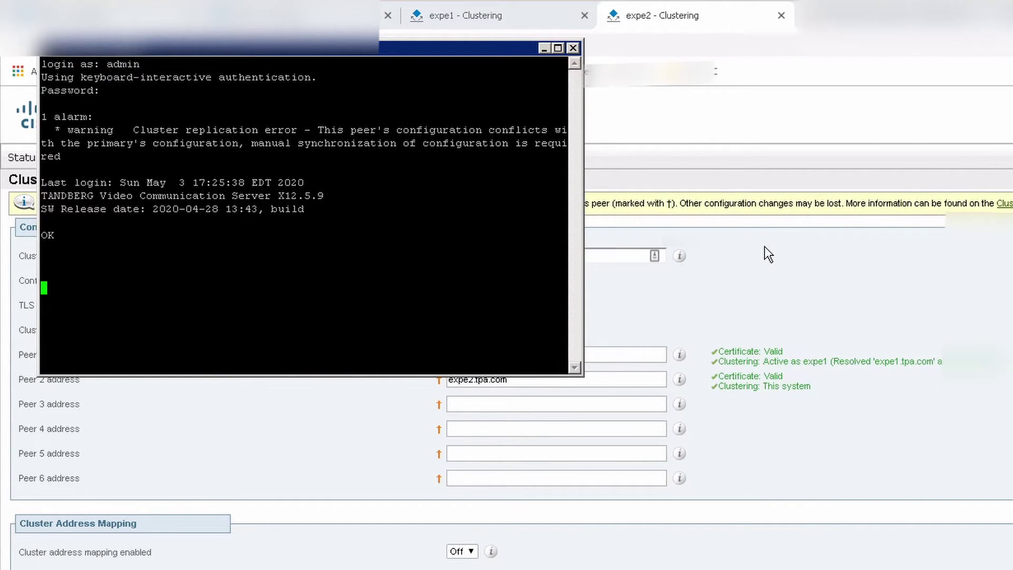
pyautogui.write('xcommand For')
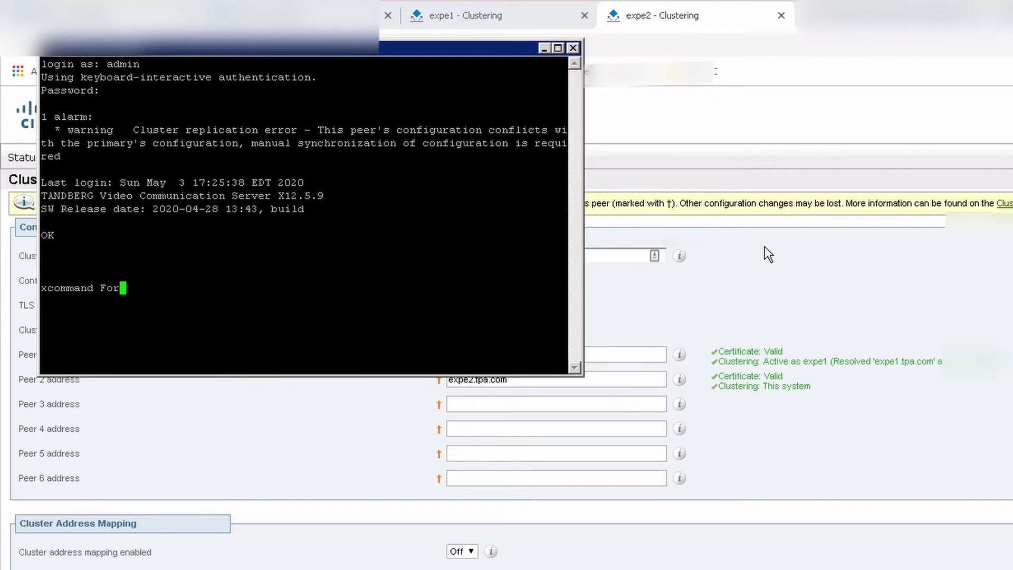
pyautogui.write('ceConfigUpdate')
pyautogui.press('Return')
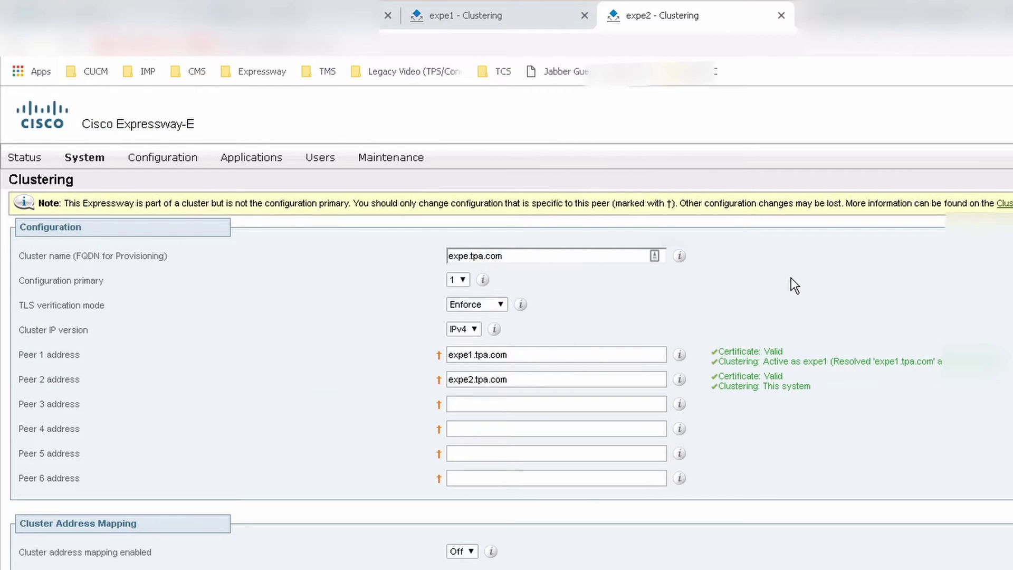
pyautogui.moveTo(389, 157)
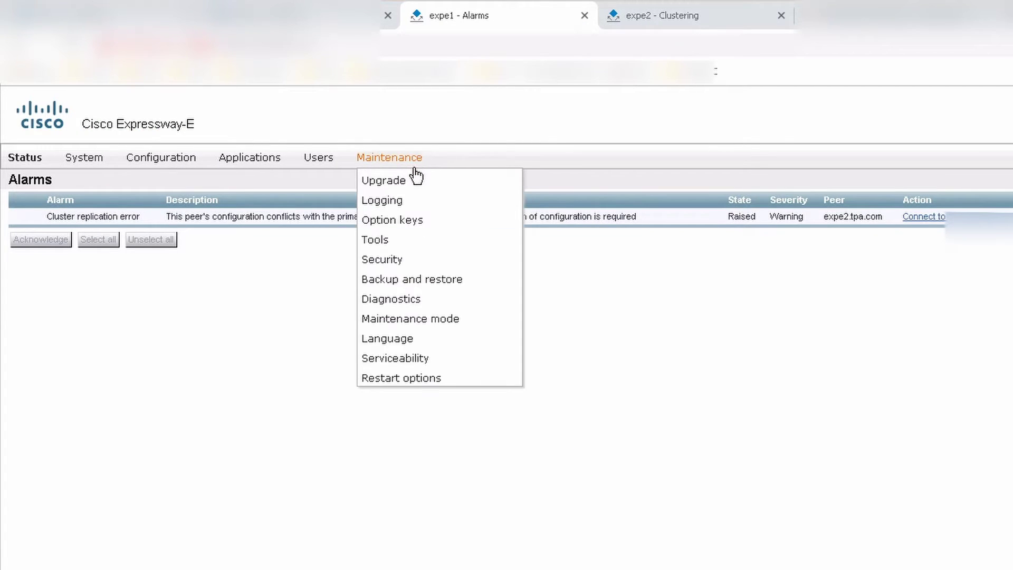
# Step: Upload s42700x12_5_9.tar.gz on expe1's Upgrade page and review the X12.5.9 details
pyautogui.click(451, 187)
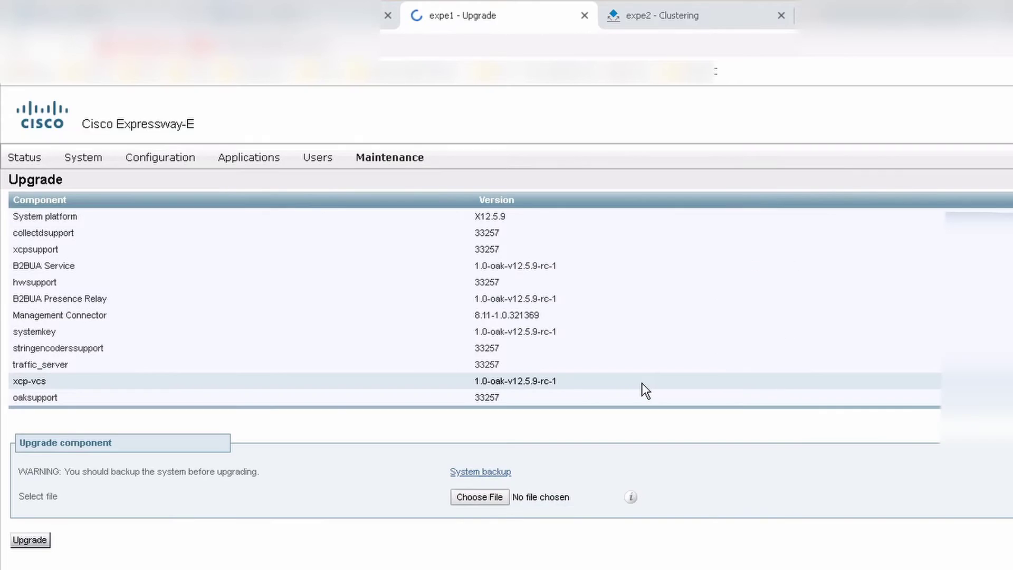
pyautogui.click(495, 501)
pyautogui.click(228, 335)
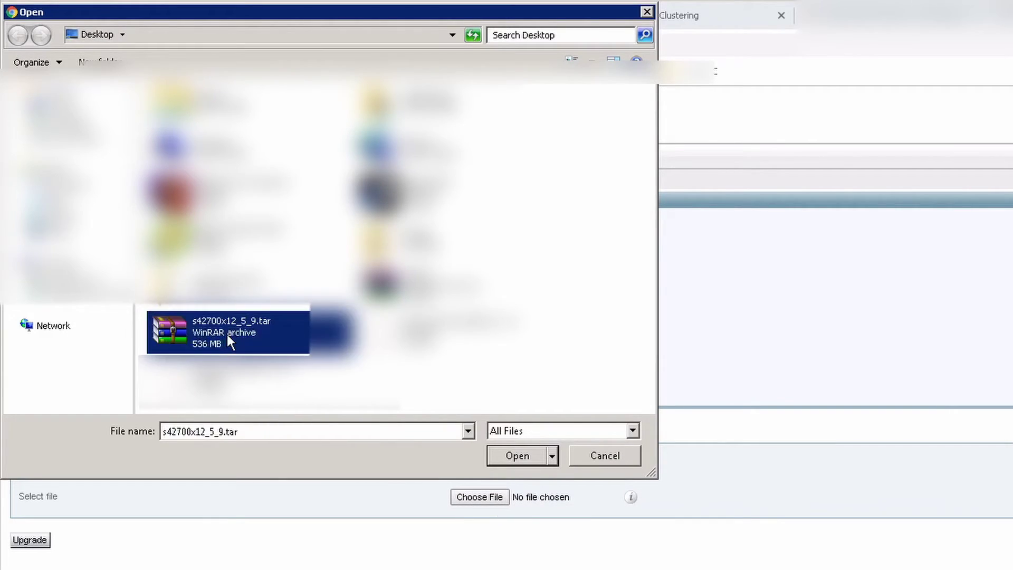
pyautogui.doubleClick(227, 334)
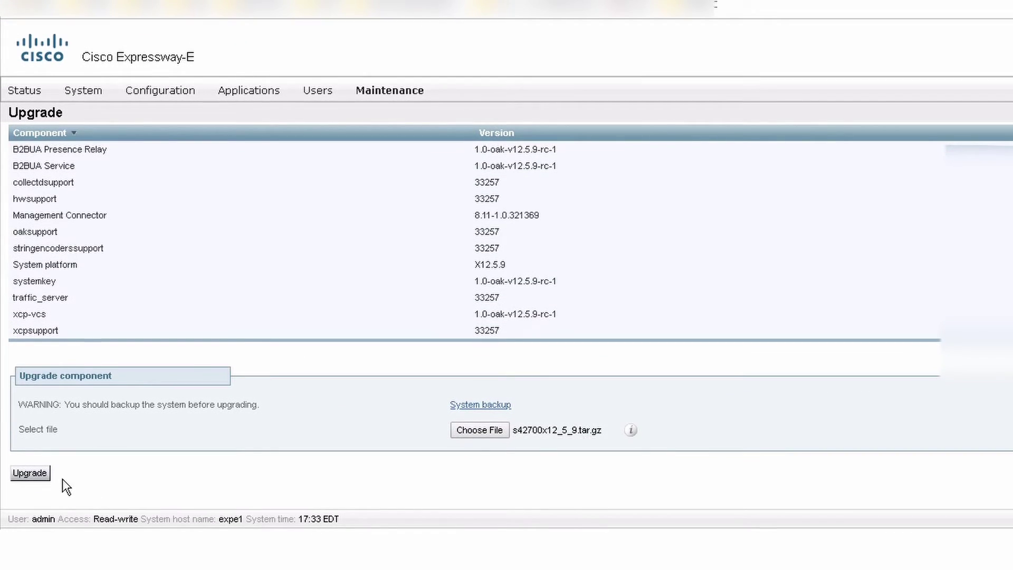
pyautogui.click(37, 476)
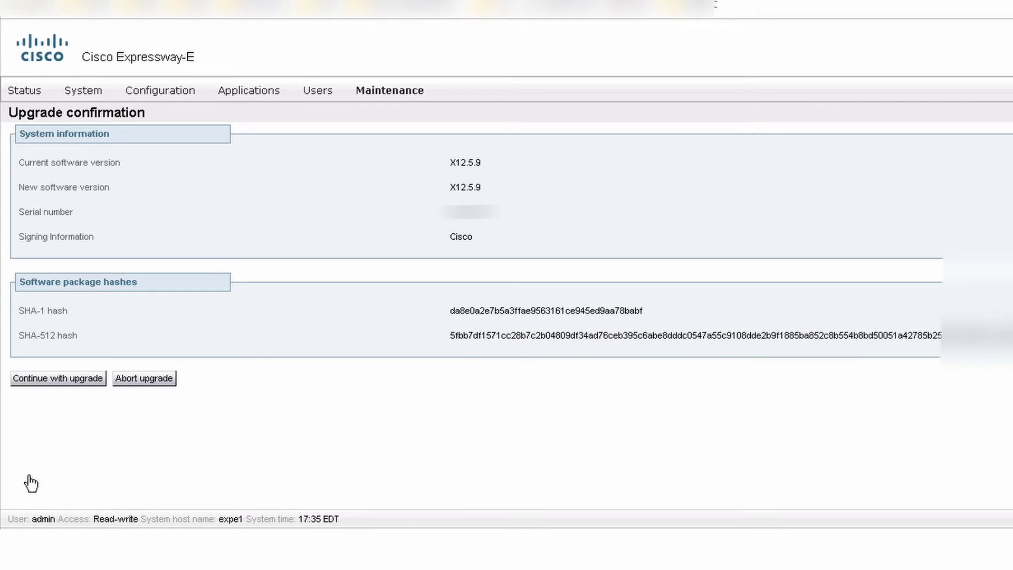
# Step: Continue with the X12.5.9 reinstall on expe1
pyautogui.click(98, 378)
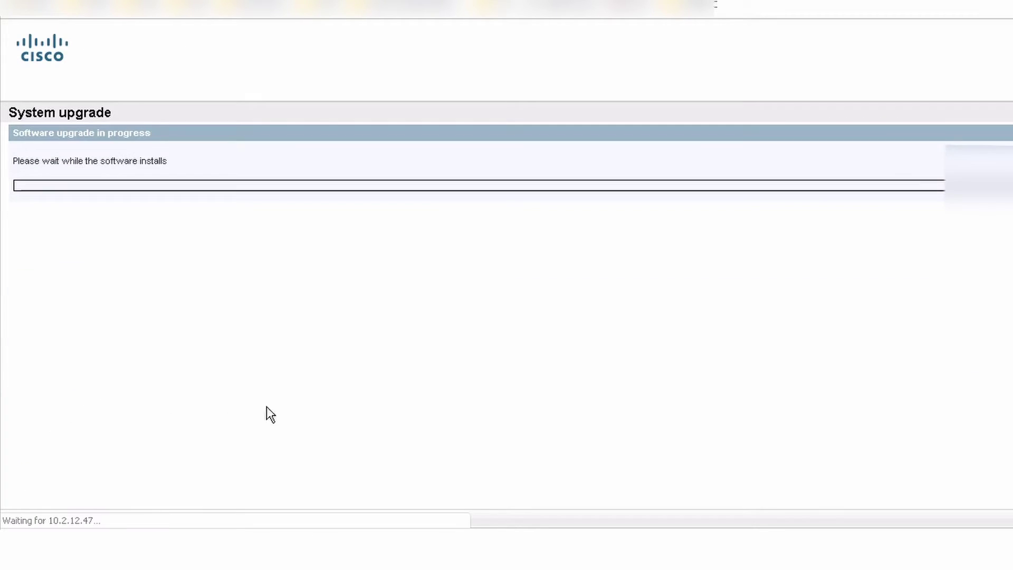